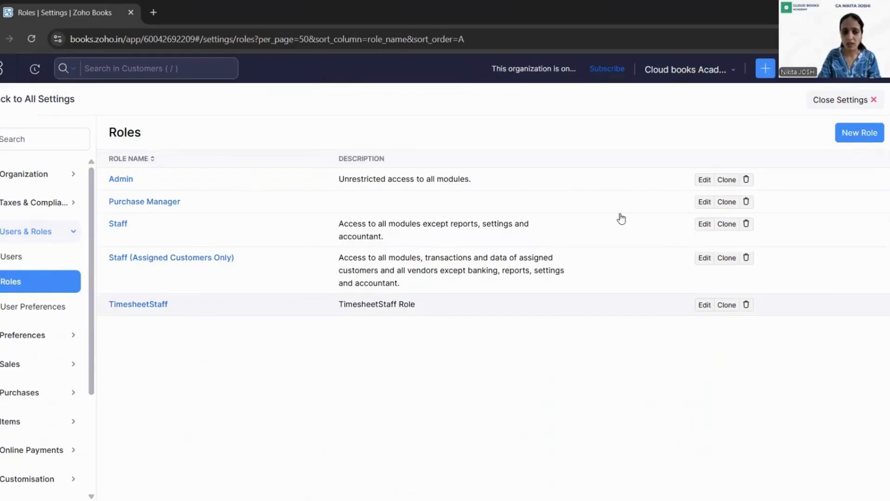
Open a blank New Role form from the Roles list in Users & Roles settings.
{"action": "left_click", "coordinate": [864, 138]}
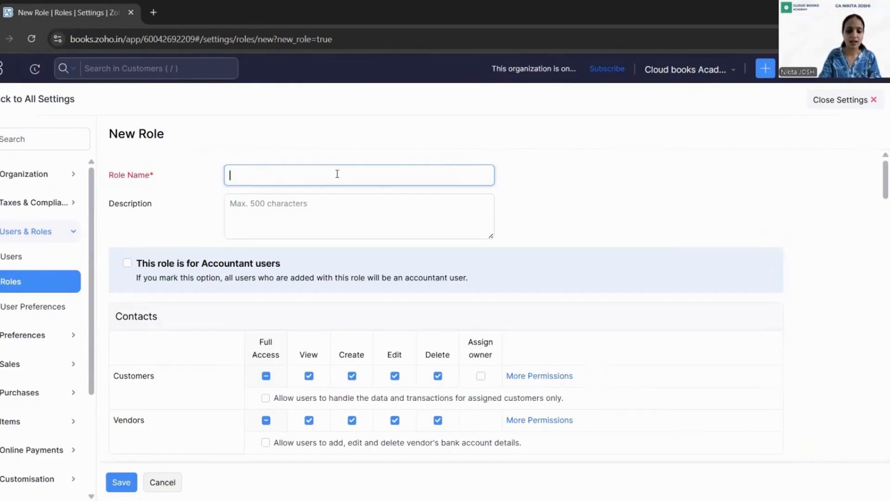
Name the role 'Sales Manager' with description 'Allow only sales related activities & modules'.
{"action": "type", "text": "Sales M"}
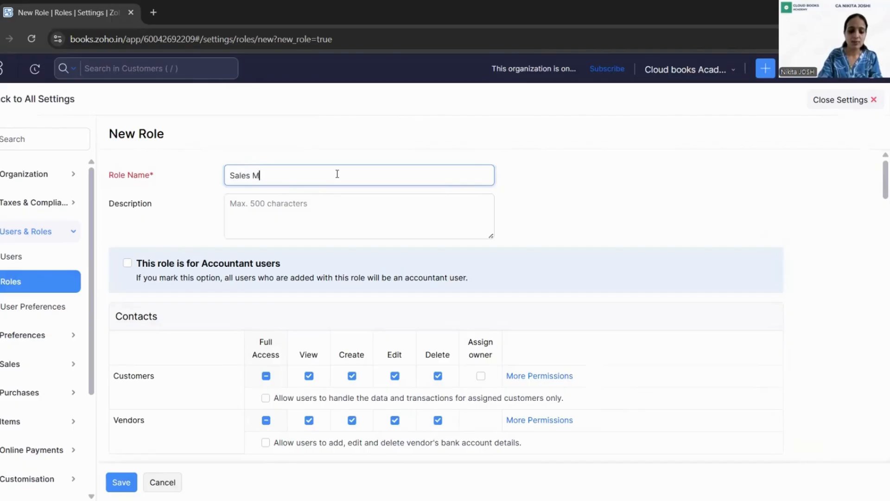
{"action": "type", "text": "anager"}
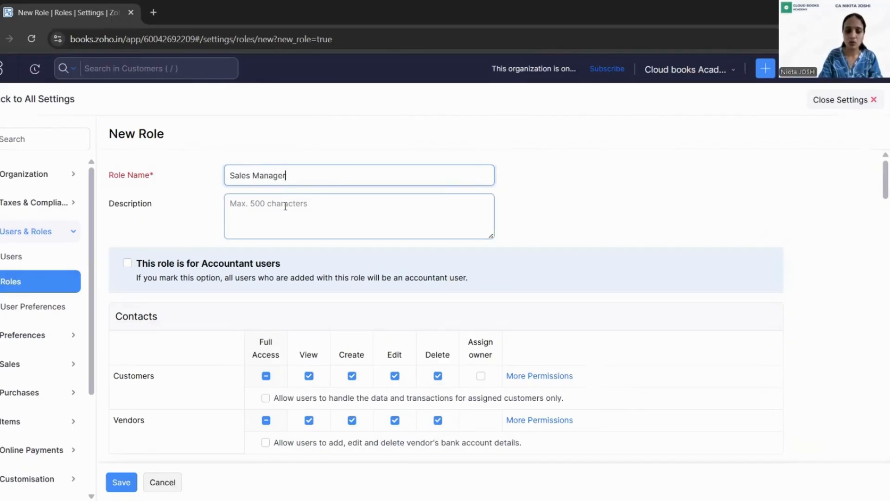
{"action": "left_click", "coordinate": [285, 206]}
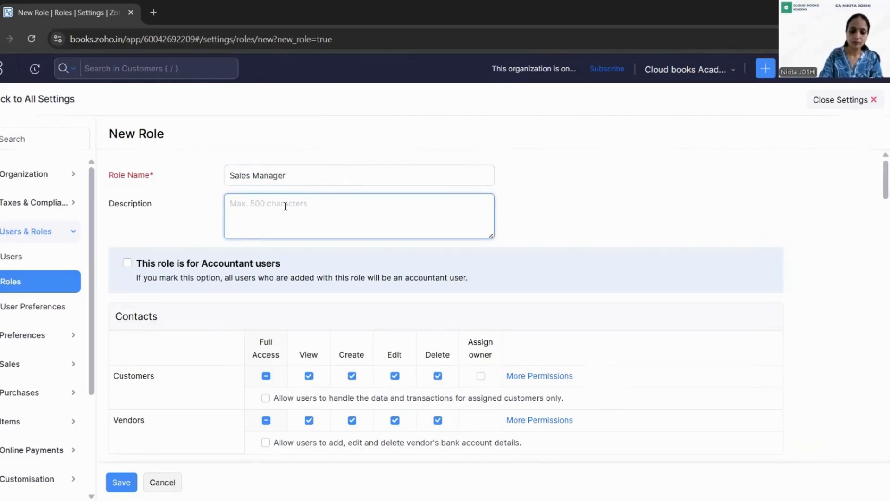
{"action": "type", "text": "Allow only sales t"}
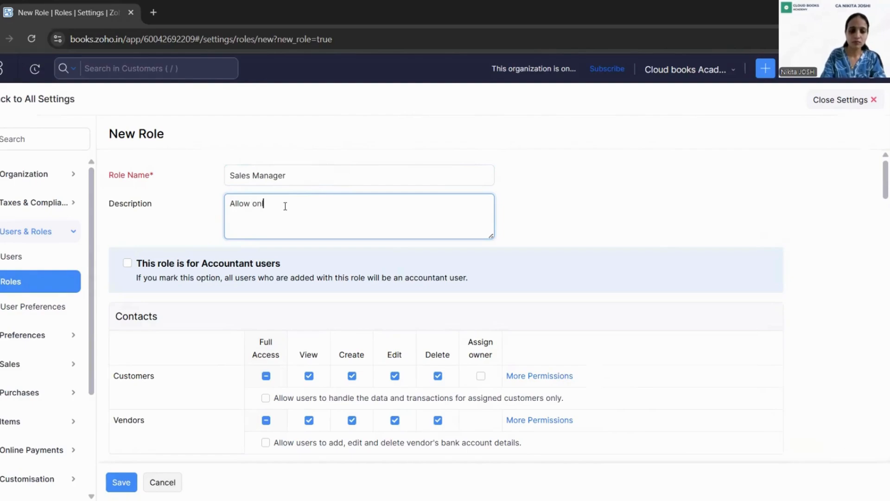
{"action": "type", "text": "r=="}
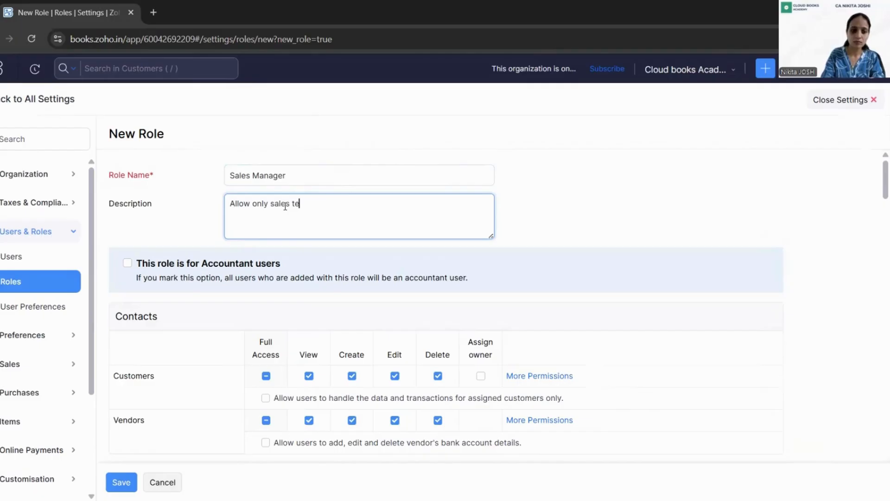
{"action": "key", "text": "BackSpace"}
{"action": "key", "text": "BackSpace"}
{"action": "key", "text": "BackSpace"}
{"action": "key", "text": "BackSpace"}
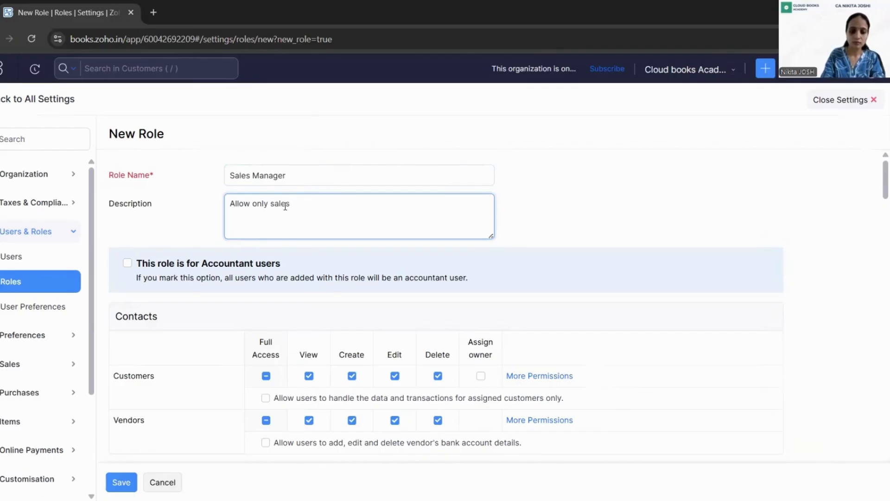
{"action": "type", "text": "& S"}
{"action": "key", "text": "BackSpace"}
{"action": "key", "text": "BackSpace"}
{"action": "type", "text": "recei"}
{"action": "type", "text": "v"}
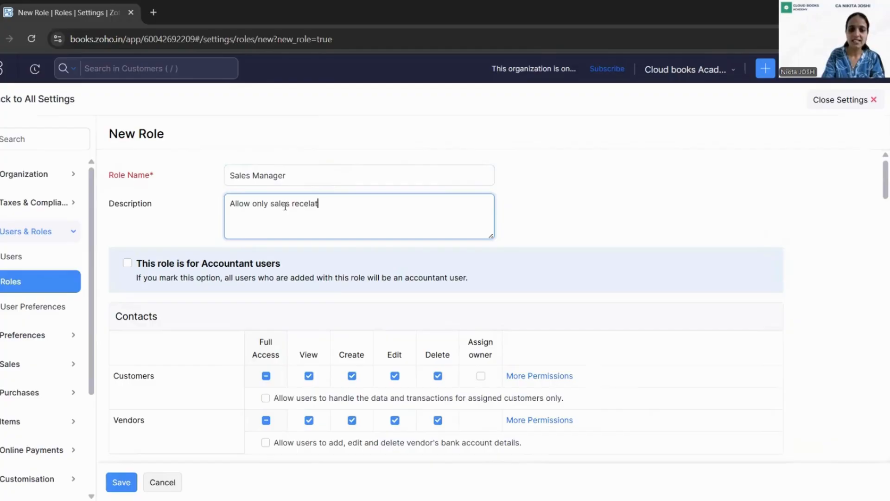
{"action": "key", "text": "BackSpace"}
{"action": "key", "text": "BackSpace"}
{"action": "key", "text": "BackSpace"}
{"action": "key", "text": "BackSpace"}
{"action": "type", "text": "lated "}
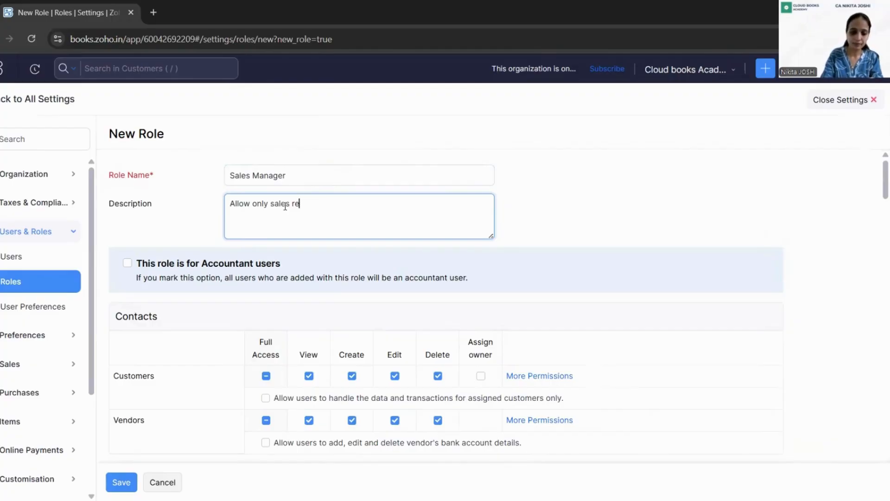
{"action": "type", "text": "activit"}
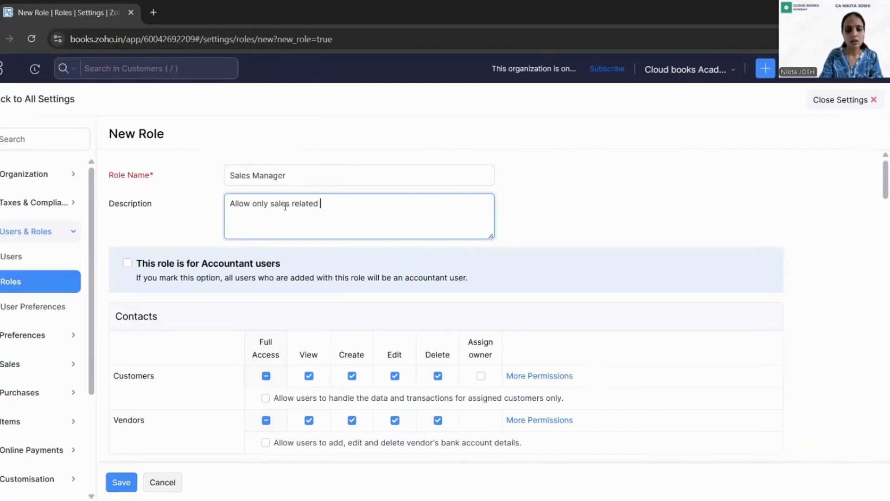
{"action": "type", "text": "i"}
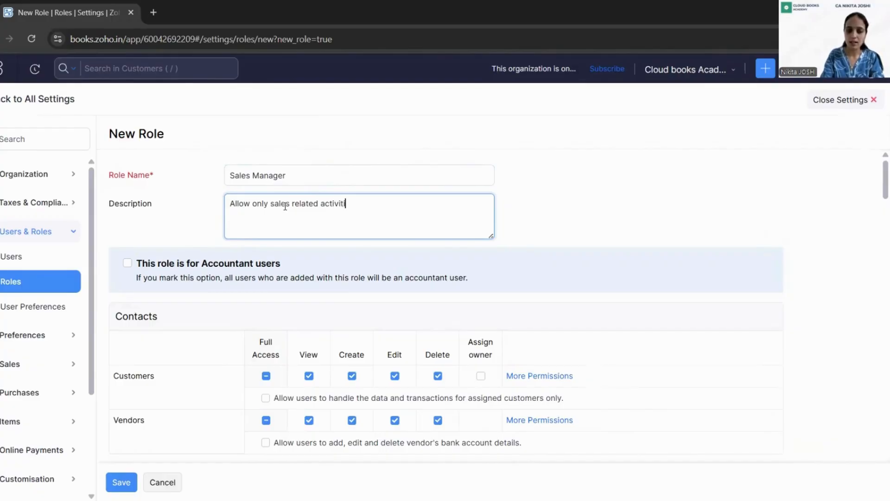
{"action": "type", "text": "es & modules"}
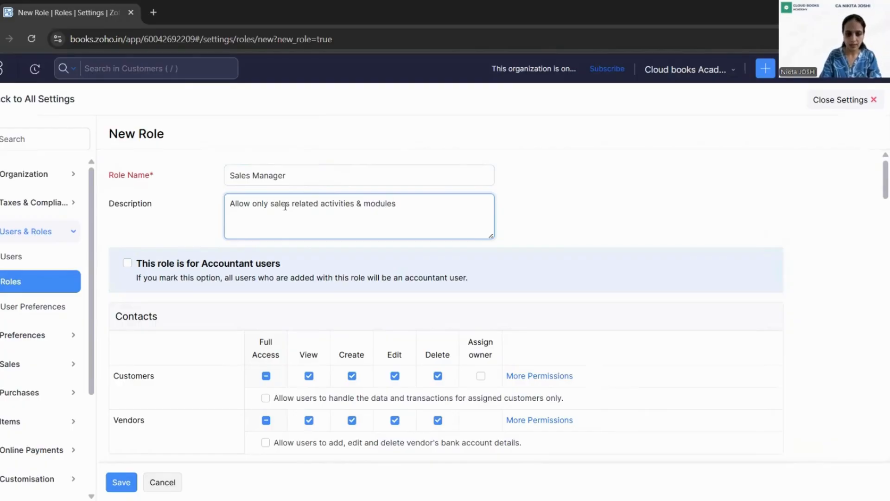
Give the Sales Manager role Full Access to Customers.
{"action": "left_click", "coordinate": [626, 253]}
{"action": "scroll", "coordinate": [626, 254], "scroll_direction": "down", "scroll_amount": 1}
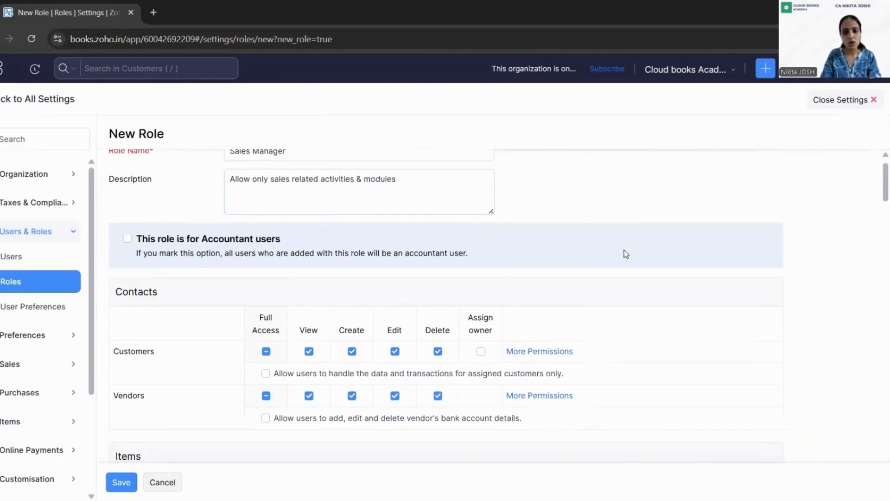
{"action": "scroll", "coordinate": [626, 253], "scroll_direction": "up", "scroll_amount": 1}
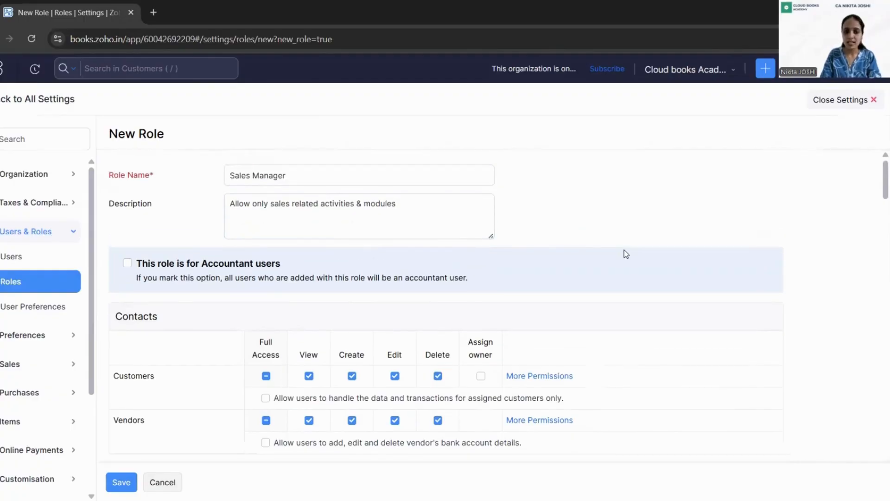
{"action": "scroll", "coordinate": [626, 254], "scroll_direction": "down", "scroll_amount": 2}
{"action": "scroll", "coordinate": [626, 254], "scroll_direction": "down", "scroll_amount": 2}
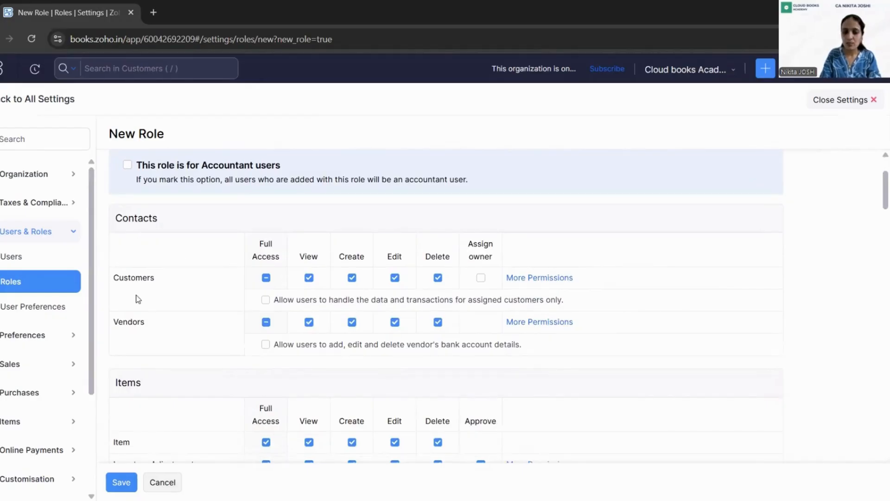
{"action": "left_click", "coordinate": [266, 278]}
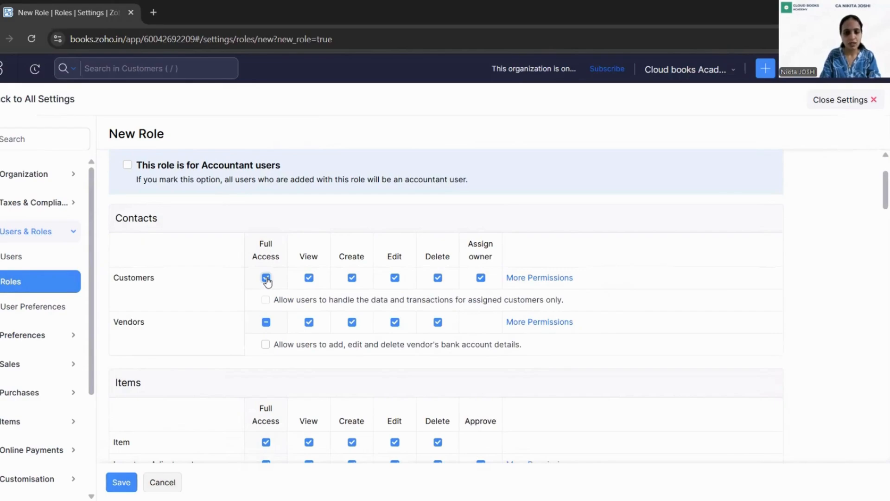
Reduce Vendors to View only by removing Delete, Edit and Create.
{"action": "scroll", "coordinate": [735, 200], "scroll_direction": "down", "scroll_amount": 2}
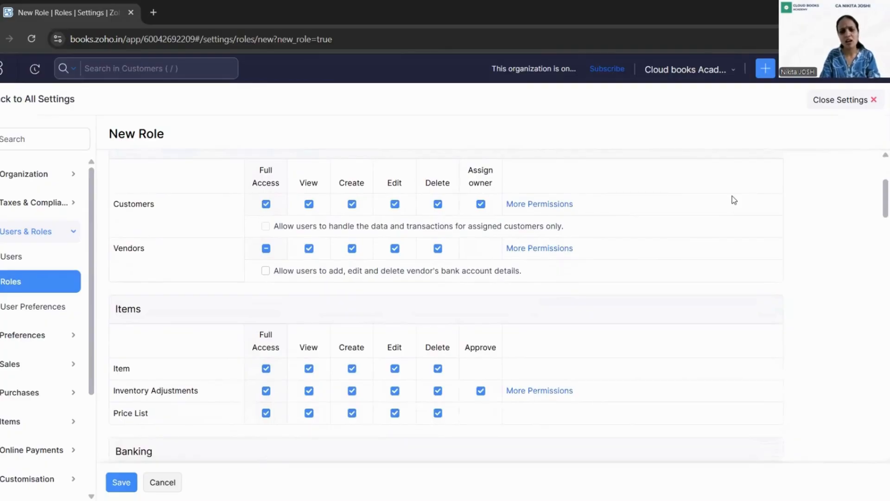
{"action": "left_click", "coordinate": [442, 251]}
{"action": "left_click", "coordinate": [395, 250]}
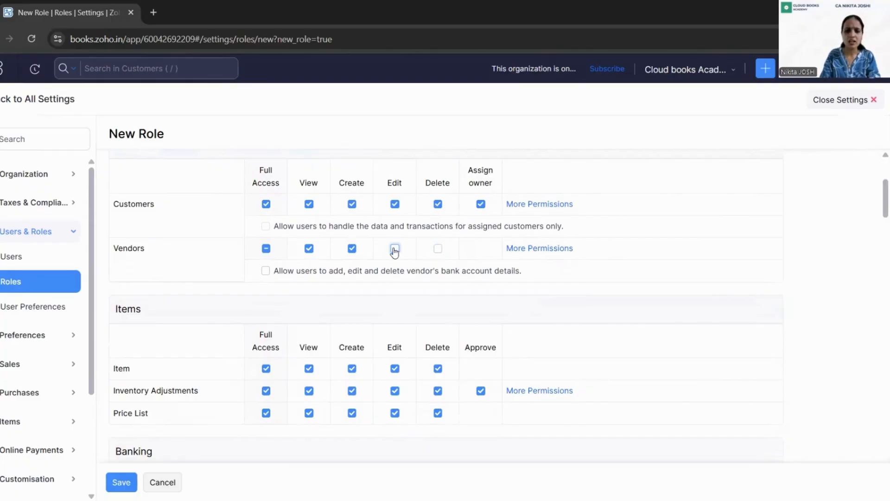
{"action": "left_click", "coordinate": [352, 249]}
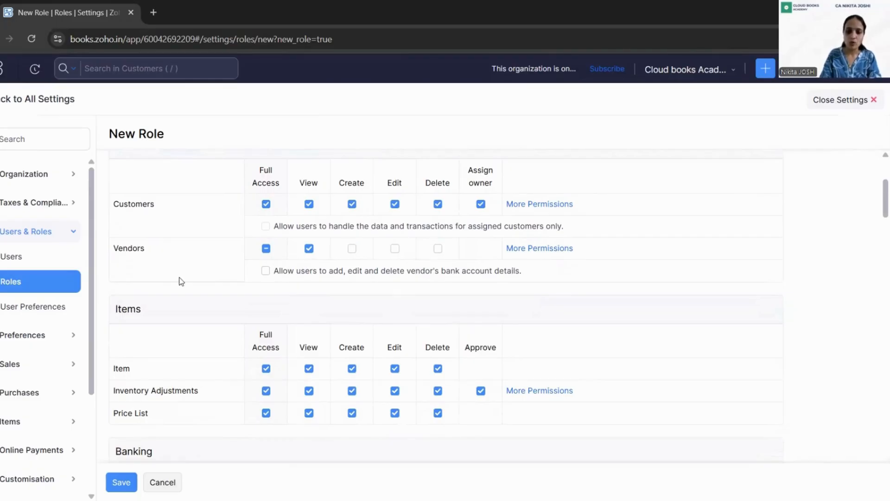
{"action": "scroll", "coordinate": [179, 280], "scroll_direction": "down", "scroll_amount": 1}
{"action": "scroll", "coordinate": [181, 281], "scroll_direction": "down", "scroll_amount": 1}
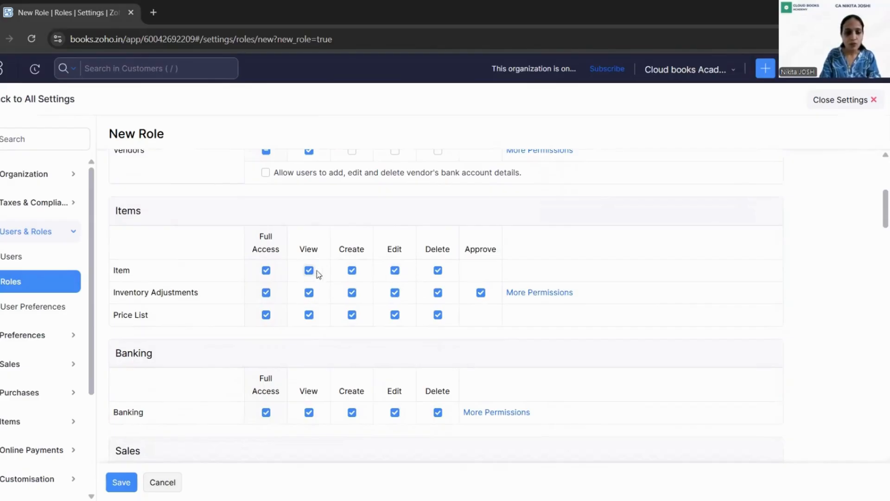
Make Item and Inventory Adjustments view-only, and limit Price List to View and Create.
{"action": "left_click", "coordinate": [350, 272]}
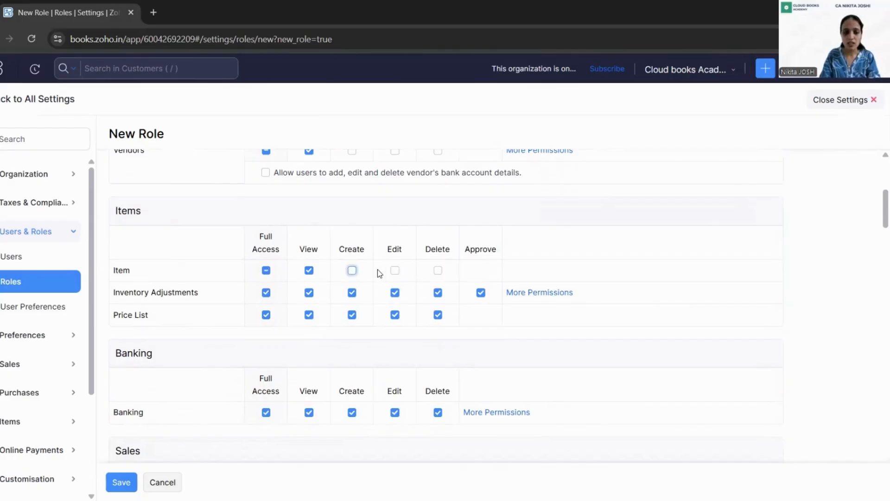
{"action": "left_click", "coordinate": [351, 294]}
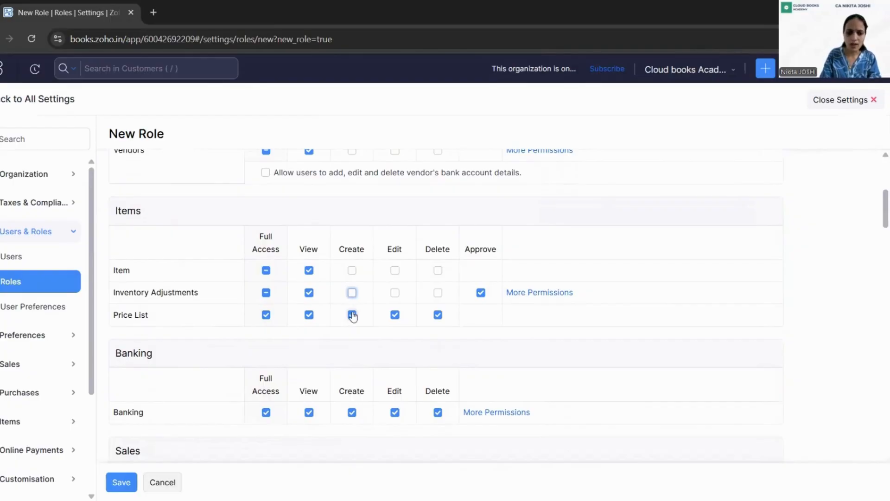
{"action": "left_click", "coordinate": [352, 315]}
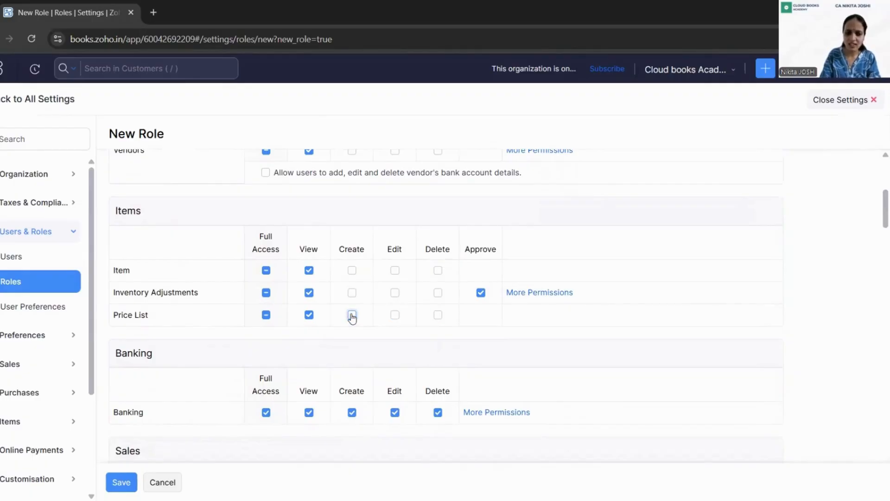
{"action": "left_click", "coordinate": [352, 316]}
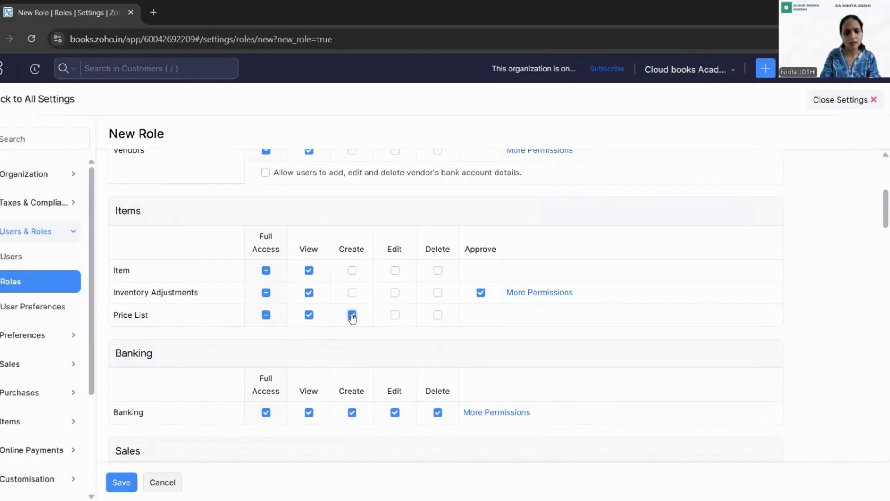
{"action": "left_click", "coordinate": [394, 316]}
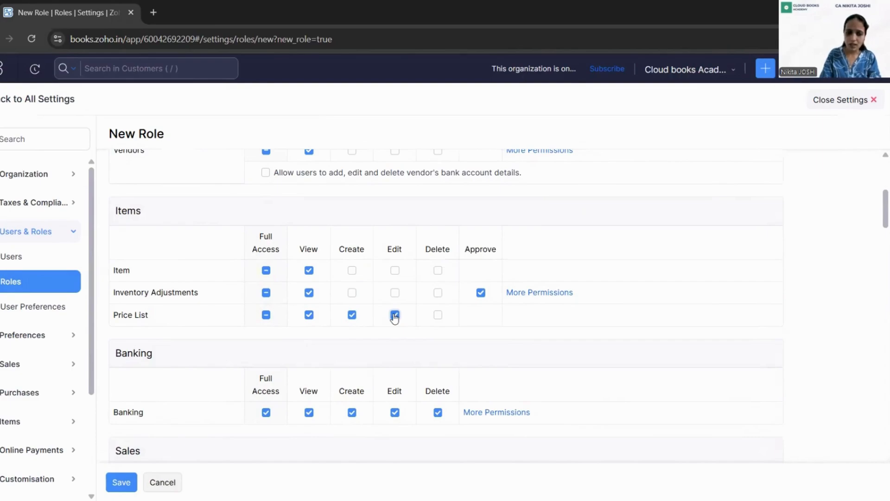
{"action": "left_click", "coordinate": [395, 315]}
Restrict Banking to View only.
{"action": "scroll", "coordinate": [667, 296], "scroll_direction": "down", "scroll_amount": 1}
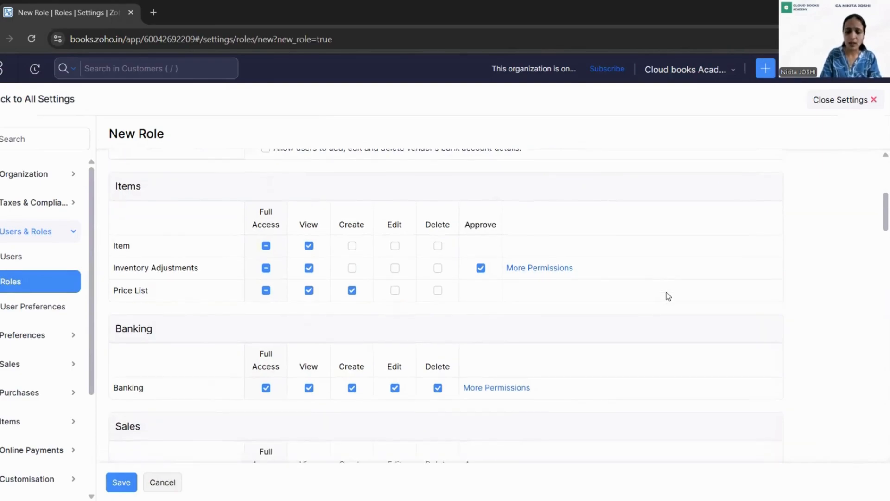
{"action": "scroll", "coordinate": [667, 296], "scroll_direction": "down", "scroll_amount": 1}
{"action": "scroll", "coordinate": [668, 295], "scroll_direction": "down", "scroll_amount": 1}
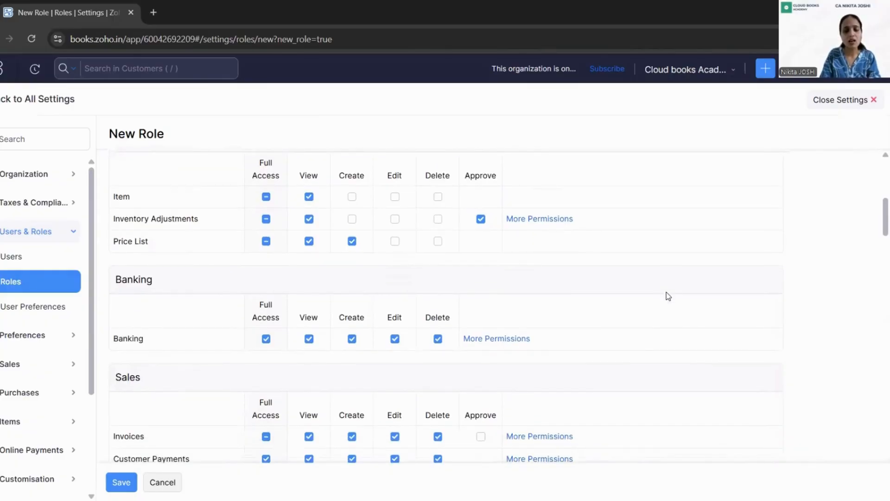
{"action": "left_click", "coordinate": [352, 338]}
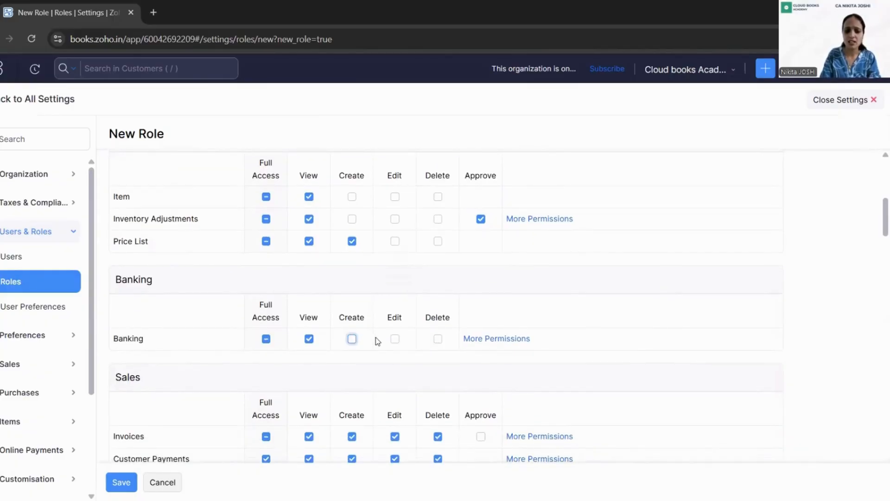
{"action": "left_click", "coordinate": [656, 304]}
{"action": "scroll", "coordinate": [659, 305], "scroll_direction": "down", "scroll_amount": 1}
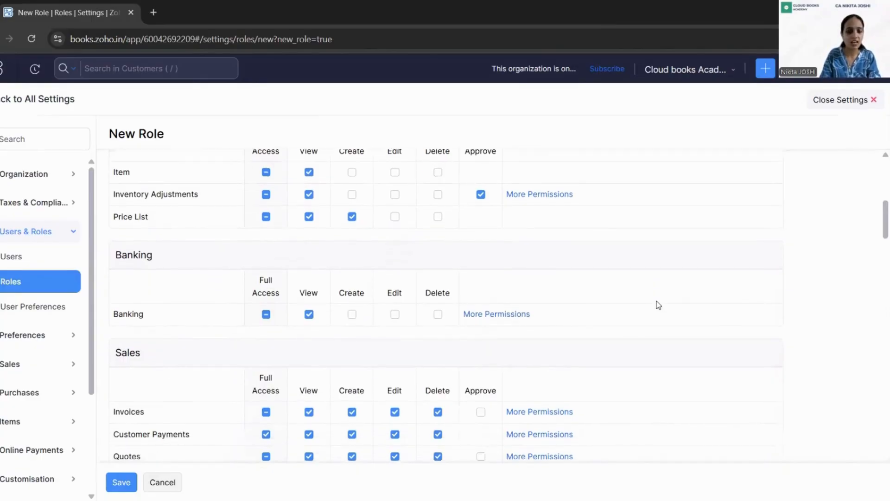
{"action": "scroll", "coordinate": [658, 304], "scroll_direction": "down", "scroll_amount": 1}
{"action": "scroll", "coordinate": [658, 304], "scroll_direction": "down", "scroll_amount": 4}
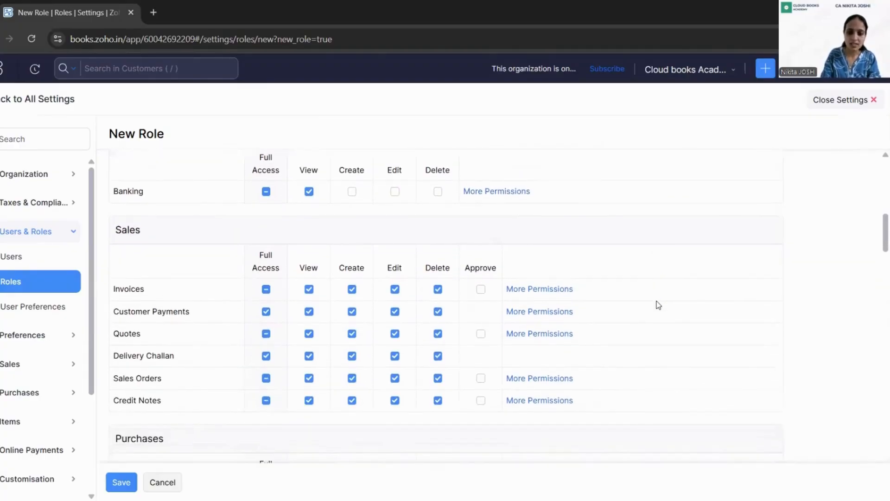
Allow Approve for Invoices, Quotes, Sales Orders and Credit Notes.
{"action": "left_click", "coordinate": [481, 290]}
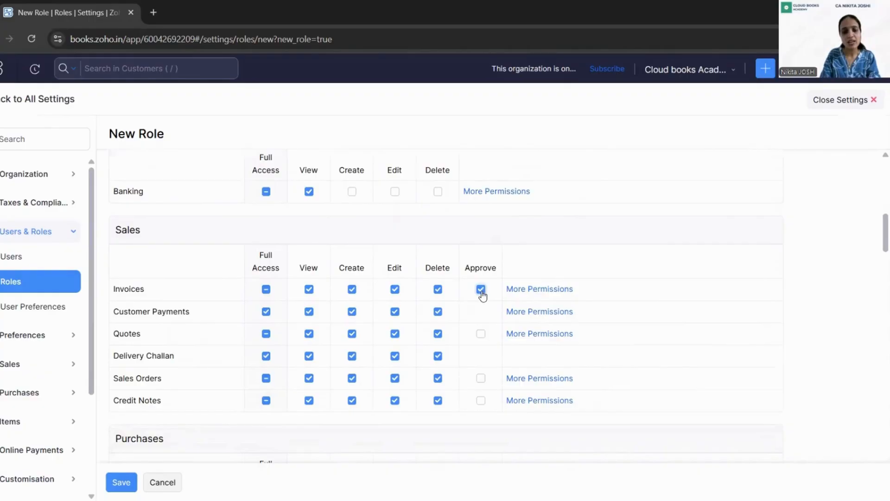
{"action": "left_click", "coordinate": [481, 334]}
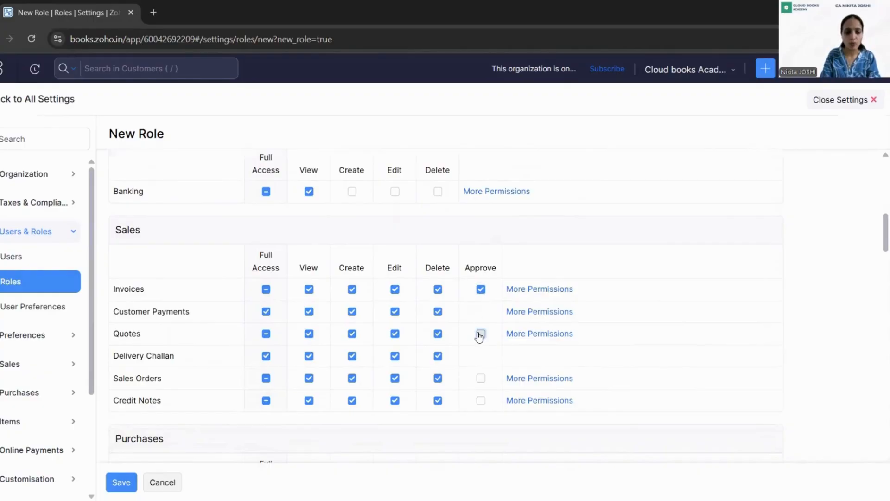
{"action": "left_click", "coordinate": [481, 378]}
{"action": "left_click", "coordinate": [481, 400]}
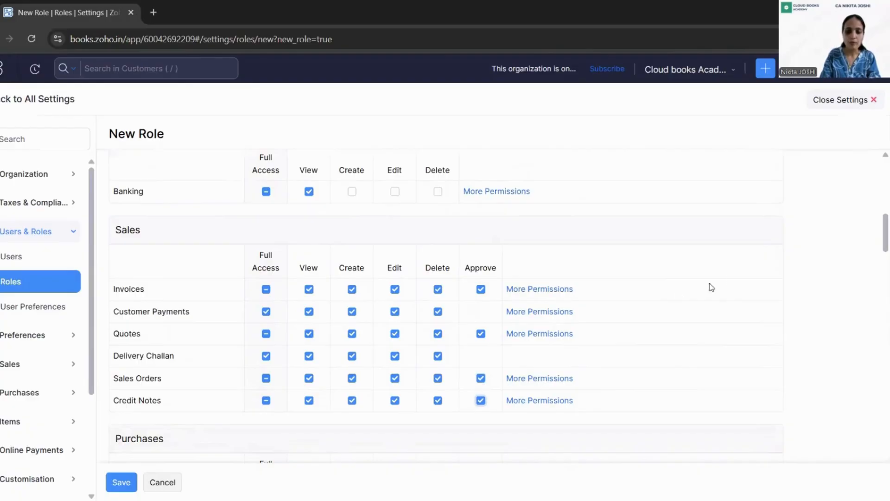
Clear all access for Bills, Vendor Payments, Expenses, Purchase Orders and Vendor Credits.
{"action": "scroll", "coordinate": [729, 280], "scroll_direction": "down", "scroll_amount": 4}
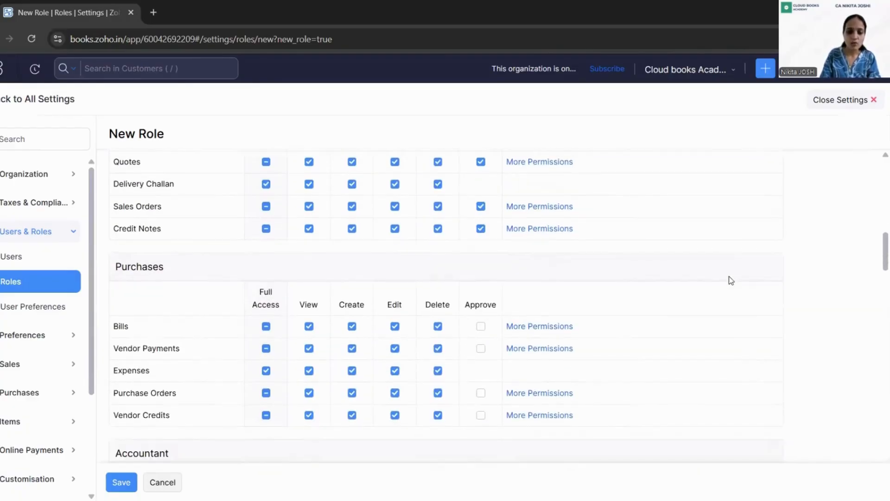
{"action": "double_click", "coordinate": [266, 327]}
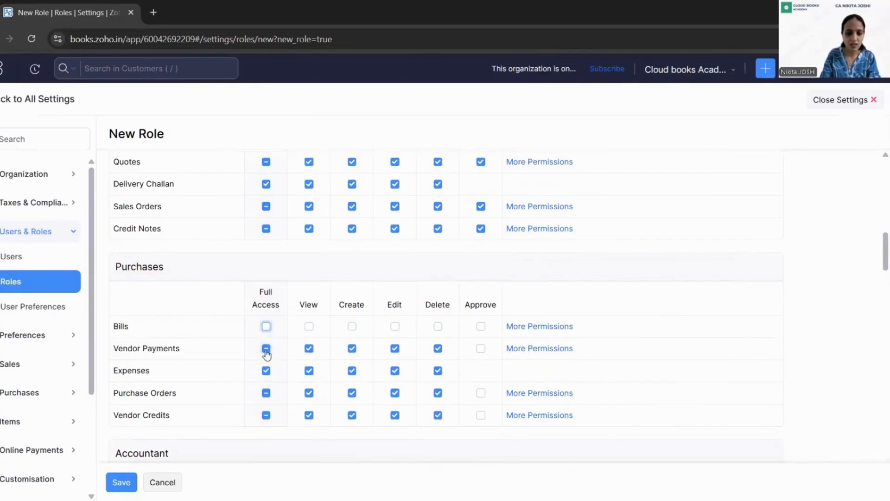
{"action": "left_click", "coordinate": [266, 349]}
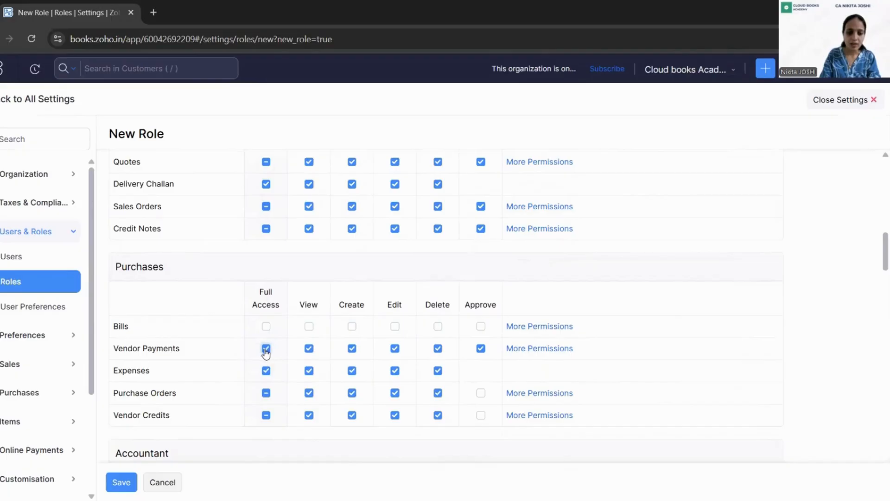
{"action": "left_click", "coordinate": [267, 348]}
{"action": "left_click", "coordinate": [265, 371]}
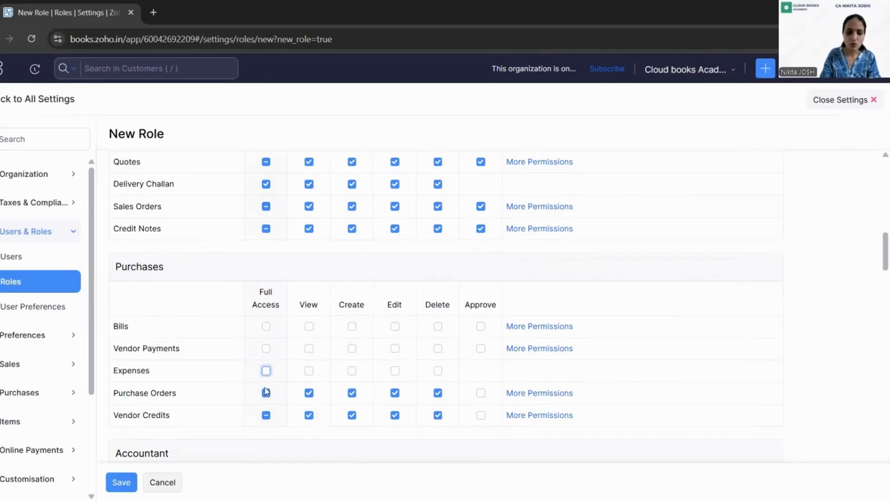
{"action": "left_click", "coordinate": [266, 393]}
{"action": "left_click", "coordinate": [266, 415]}
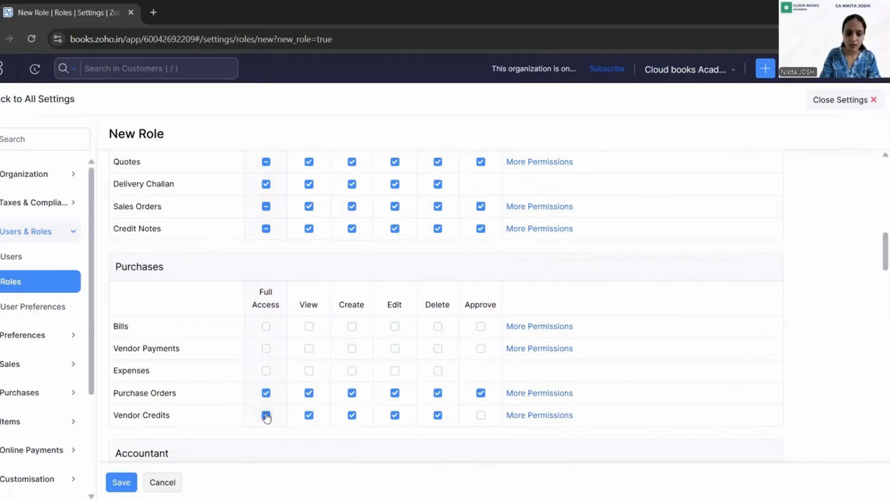
{"action": "left_click", "coordinate": [265, 392]}
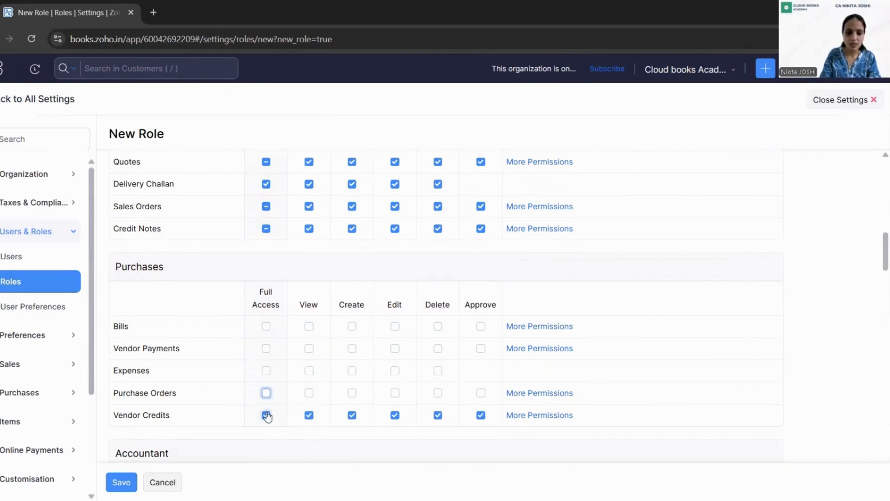
{"action": "left_click", "coordinate": [266, 415]}
{"action": "scroll", "coordinate": [670, 341], "scroll_direction": "down", "scroll_amount": 1}
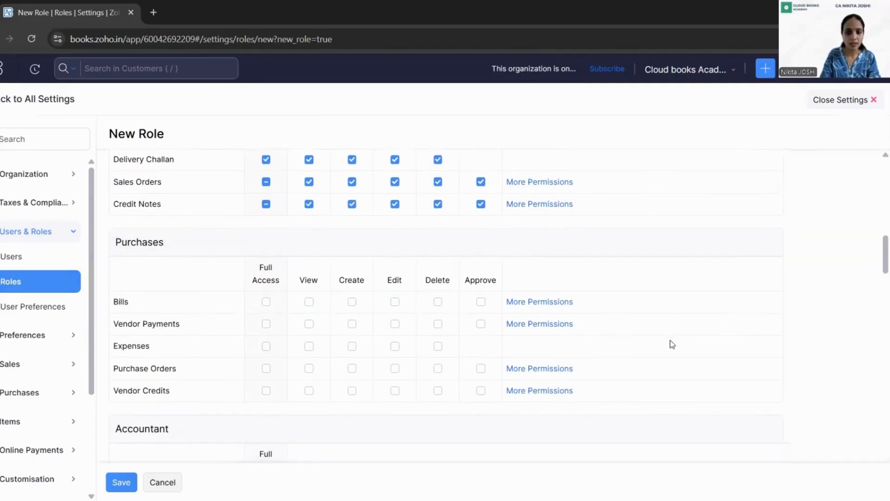
{"action": "scroll", "coordinate": [670, 340], "scroll_direction": "down", "scroll_amount": 7}
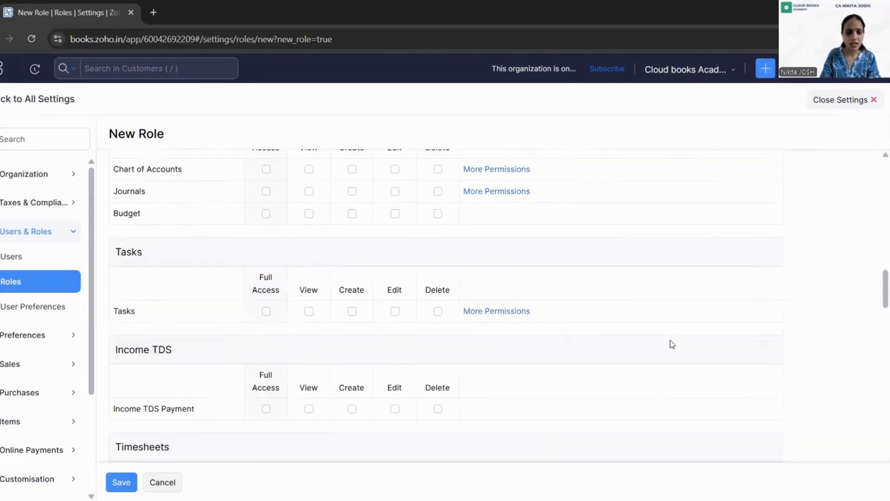
{"action": "scroll", "coordinate": [670, 341], "scroll_direction": "down", "scroll_amount": 4}
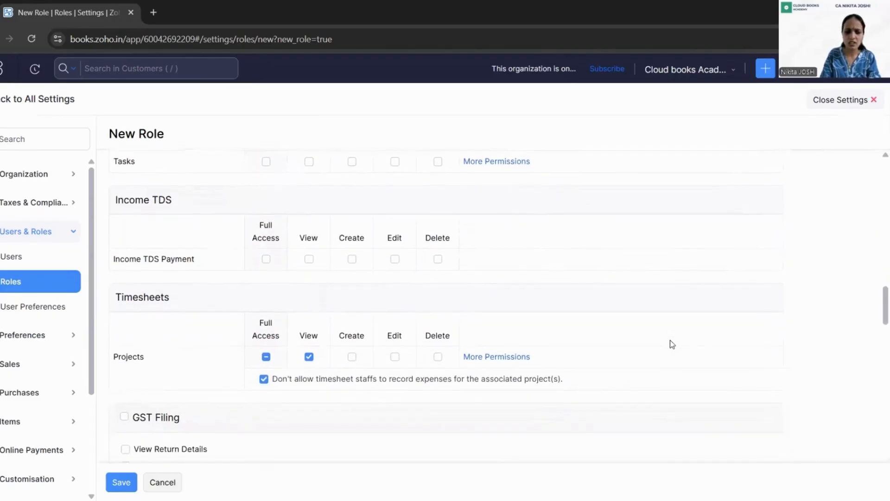
{"action": "scroll", "coordinate": [672, 343], "scroll_direction": "down", "scroll_amount": 3}
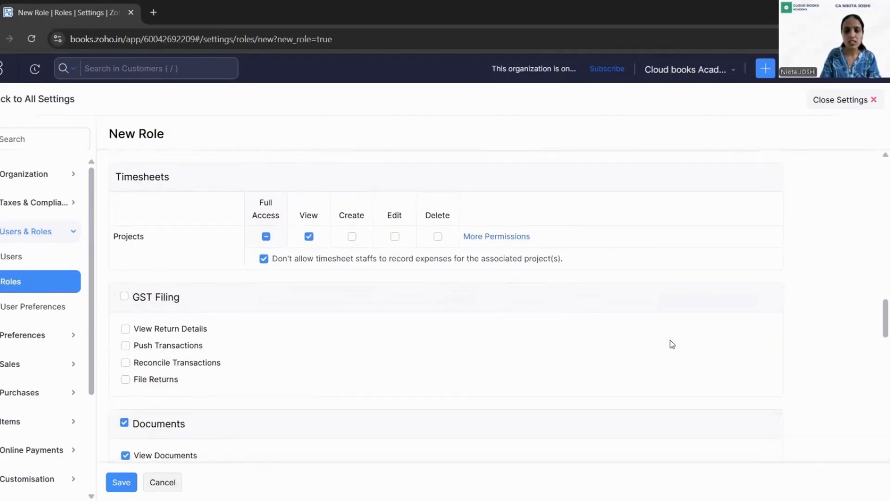
{"action": "scroll", "coordinate": [671, 344], "scroll_direction": "down", "scroll_amount": 10}
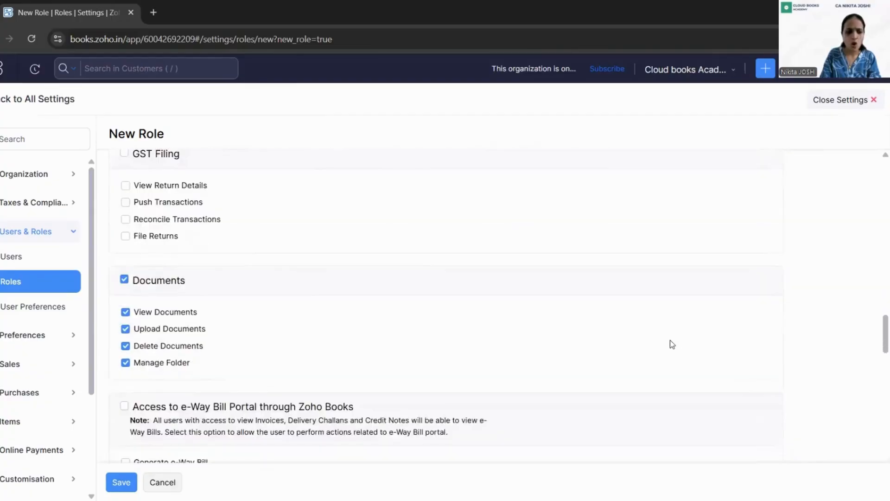
{"action": "scroll", "coordinate": [671, 342], "scroll_direction": "down", "scroll_amount": 15}
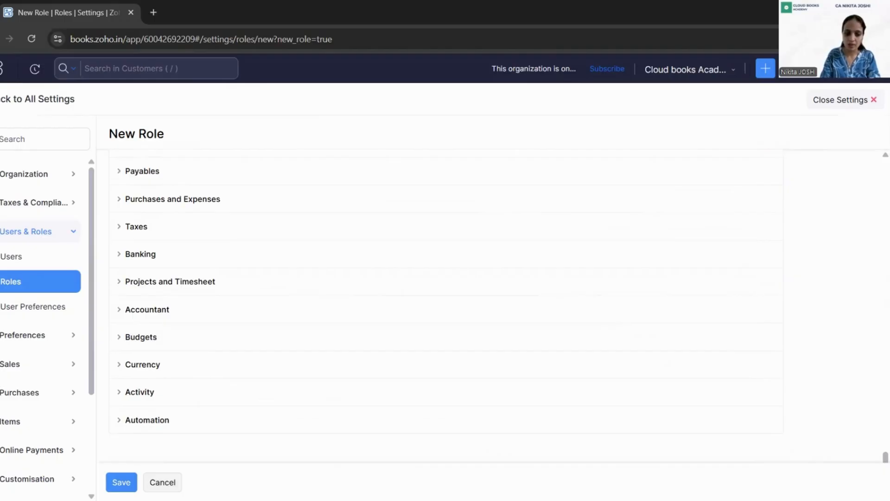
Save the new Sales Manager role with its configured permissions.
{"action": "left_click", "coordinate": [122, 482]}
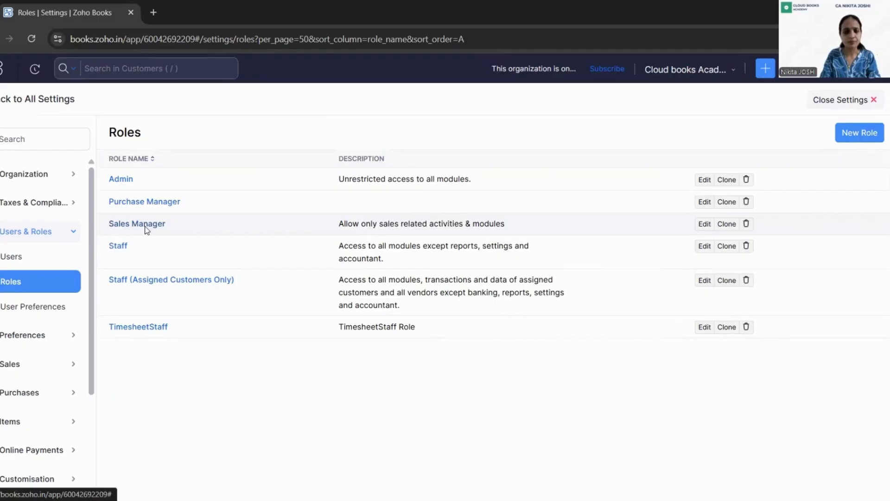
Change the Purchase Manager user's role to Sales Manager, save, and return to all users.
{"action": "left_click", "coordinate": [25, 262]}
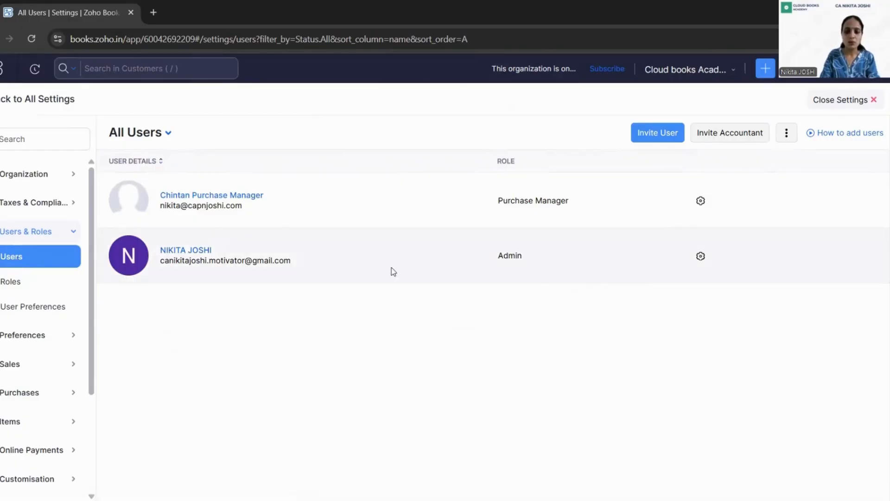
{"action": "left_click", "coordinate": [703, 206]}
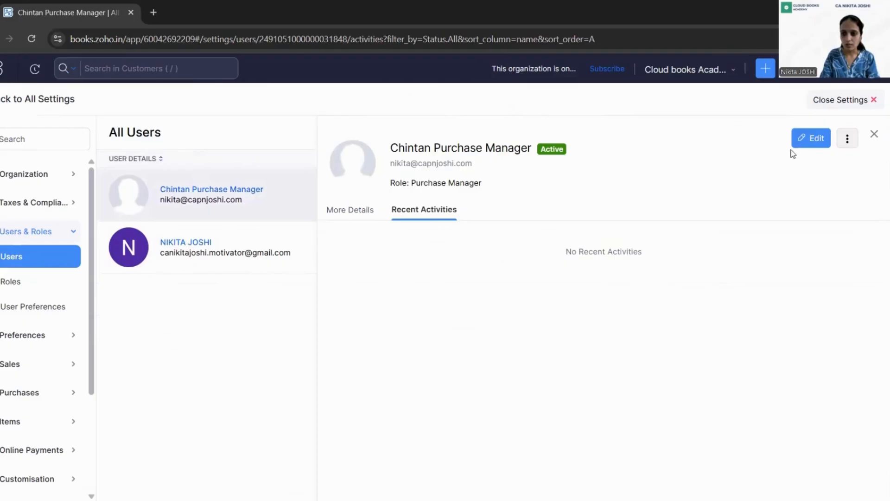
{"action": "left_click", "coordinate": [812, 140]}
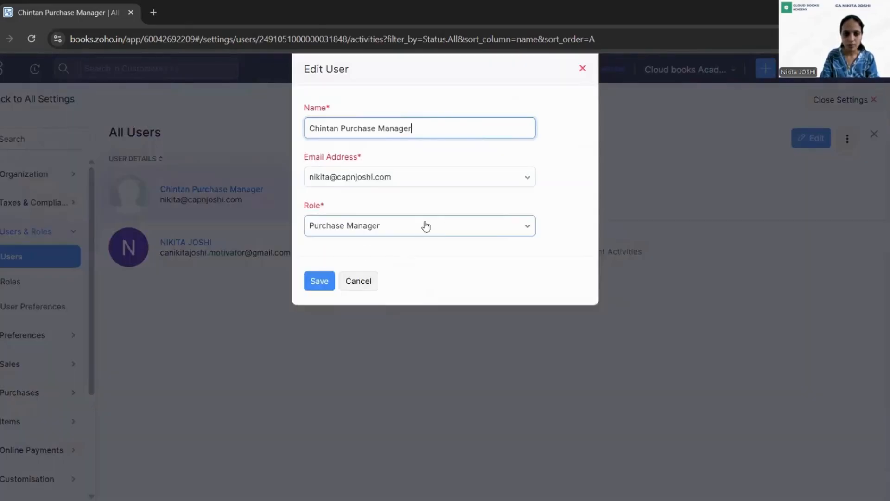
{"action": "left_click", "coordinate": [494, 227]}
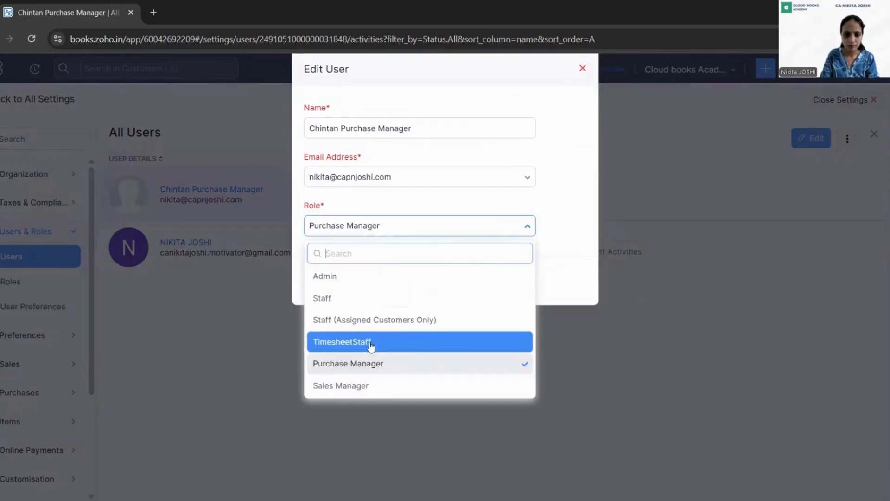
{"action": "left_click", "coordinate": [364, 385]}
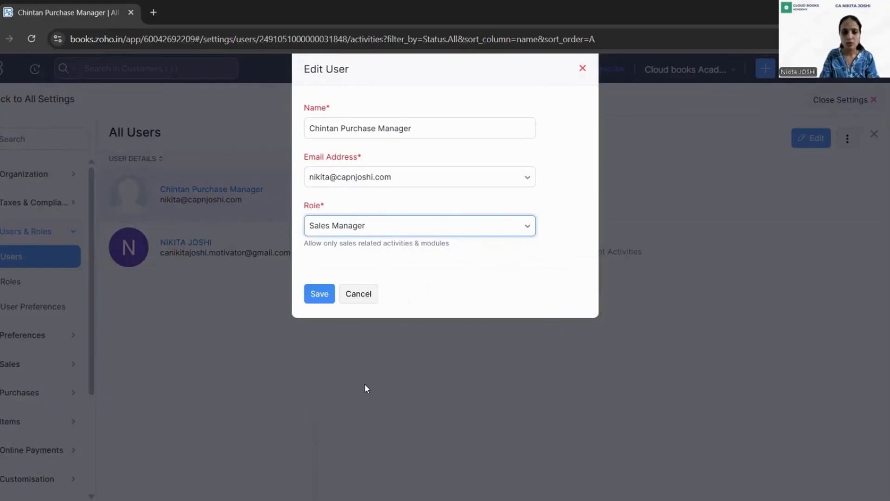
{"action": "left_click", "coordinate": [321, 294]}
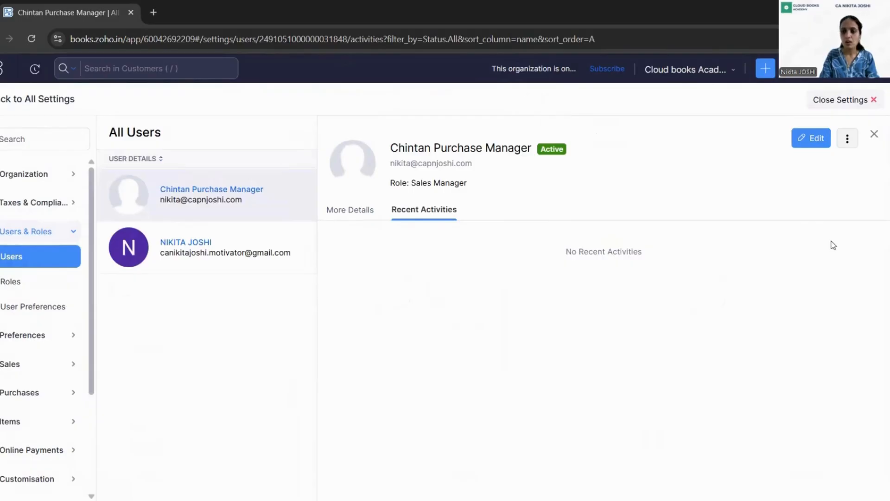
{"action": "left_click", "coordinate": [875, 136]}
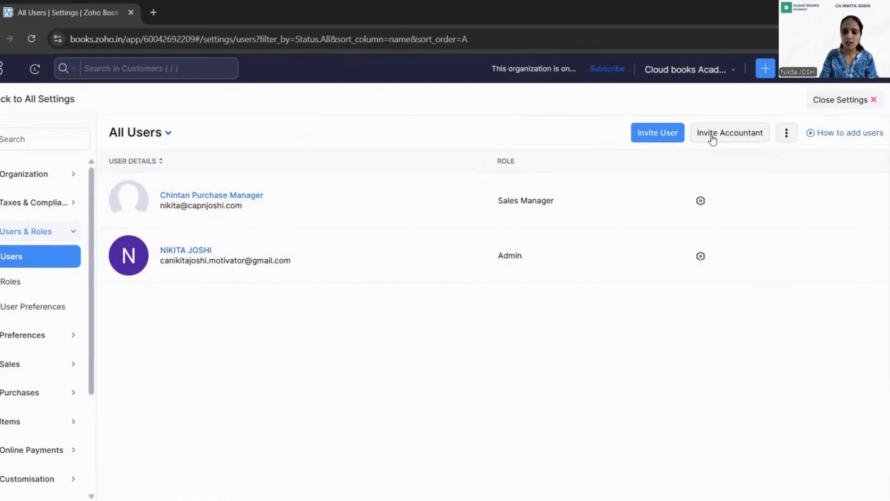
{"action": "left_click", "coordinate": [654, 133]}
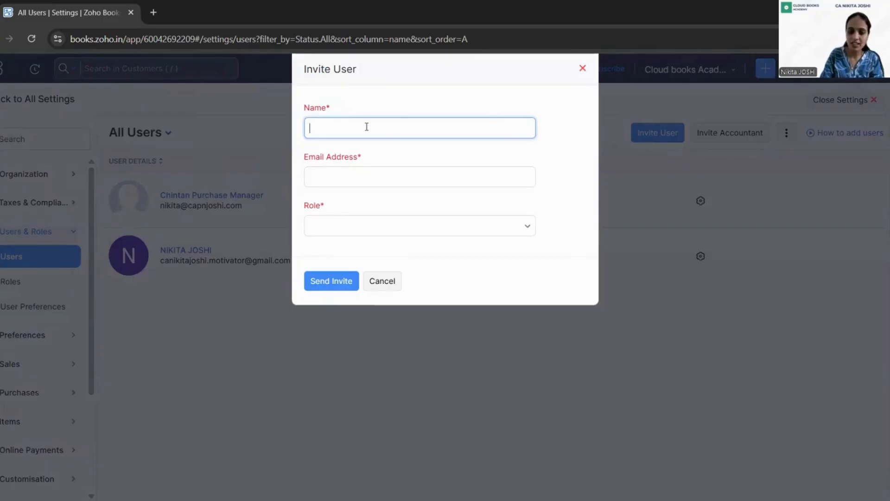
{"action": "type", "text": "X"}
{"action": "key", "text": "BackSpace"}
{"action": "type", "text": "XYZ"}
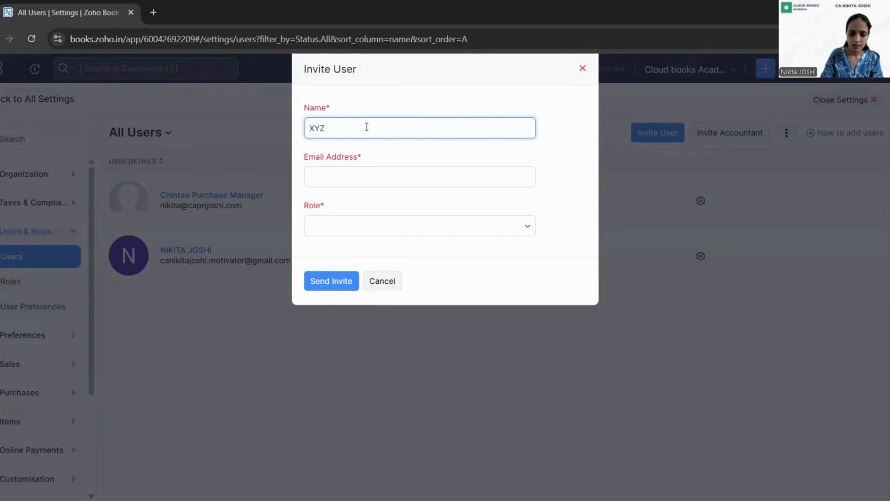
{"action": "type", "text": " Sales Manager"}
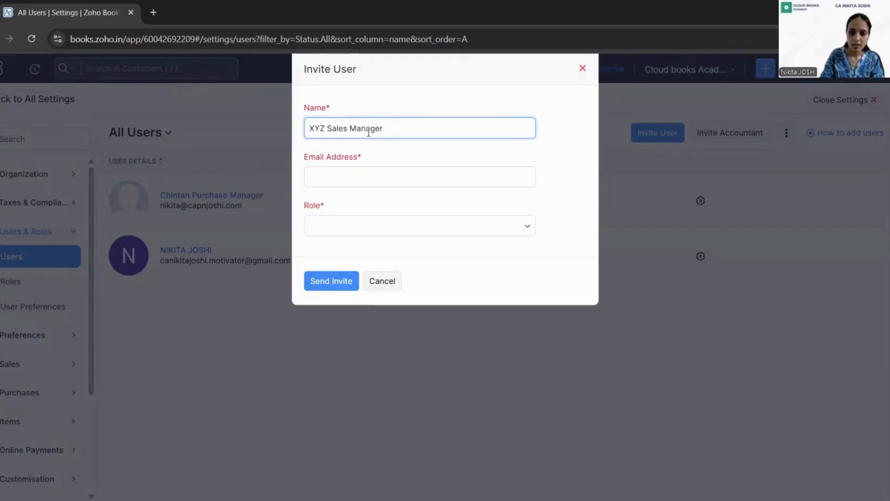
{"action": "left_click", "coordinate": [363, 176]}
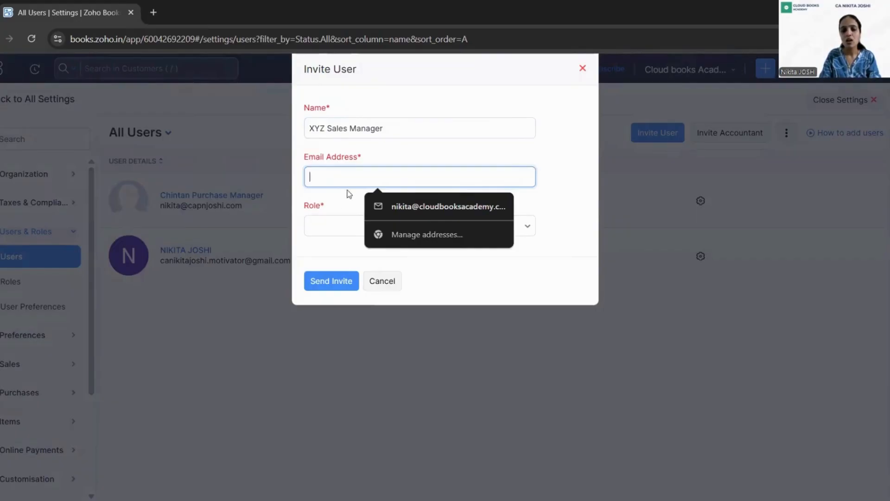
{"action": "left_click", "coordinate": [323, 234]}
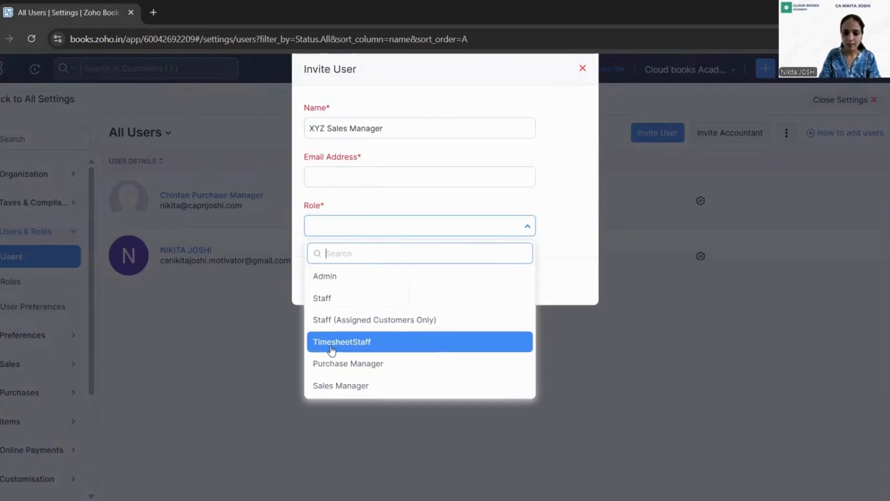
{"action": "left_click", "coordinate": [339, 387]}
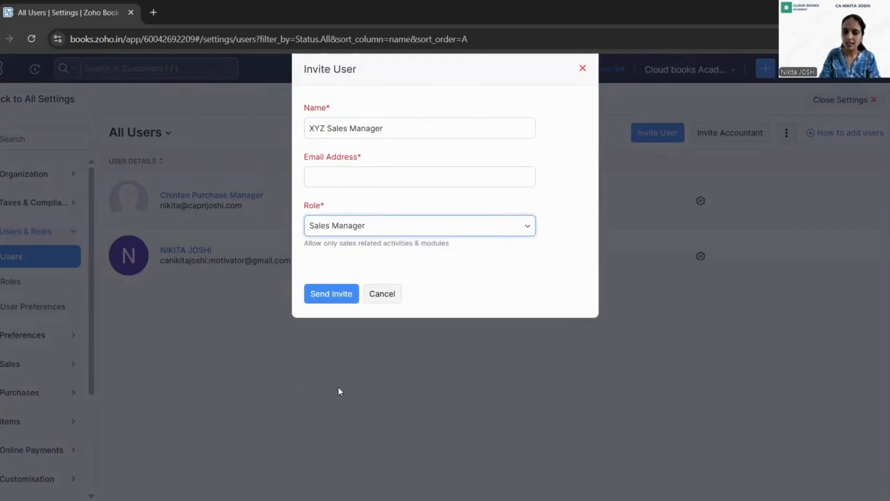
{"action": "left_click", "coordinate": [409, 177]}
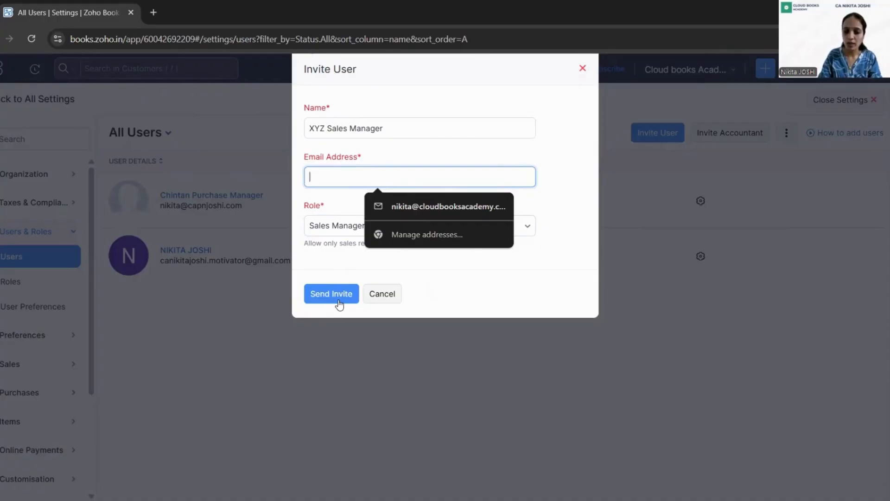
{"action": "left_click", "coordinate": [382, 296]}
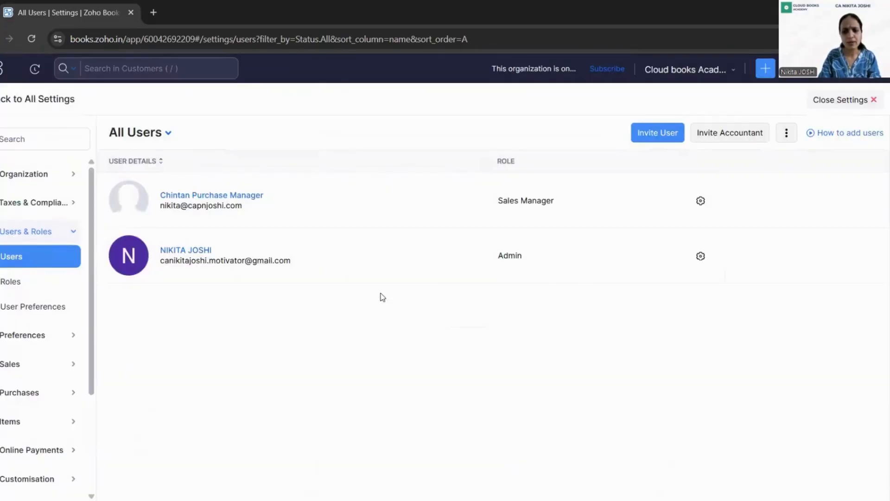